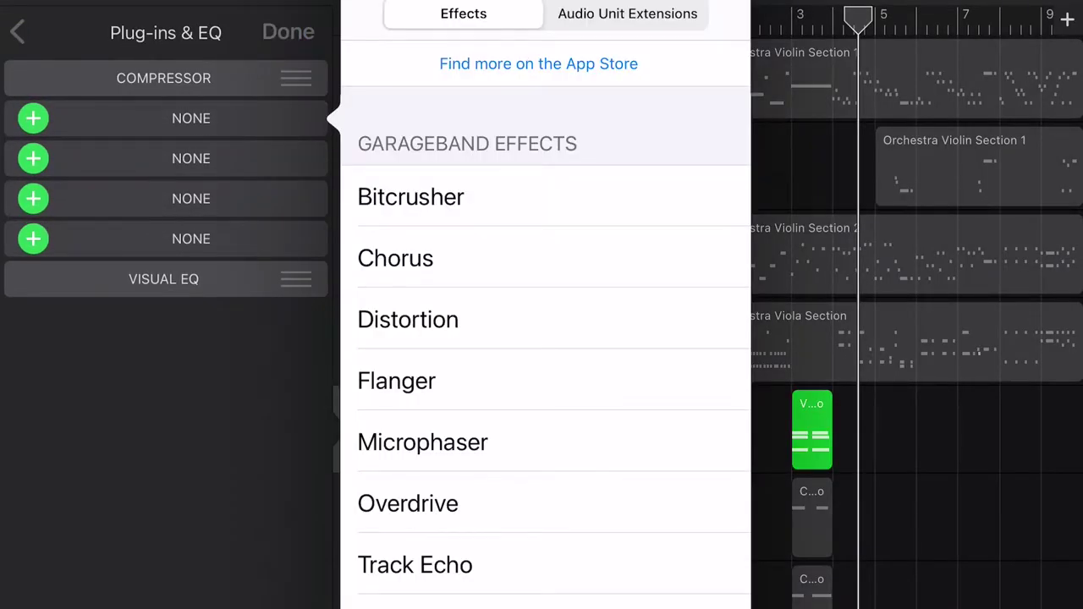
Step: Add Tremolo to the first effect slot with rate synced to 1/2t and stereophase -100
{"action": "scroll", "coordinate": [546, 339], "scroll_direction": "down", "scroll_amount": 3}
{"action": "left_click", "coordinate": [411, 580]}
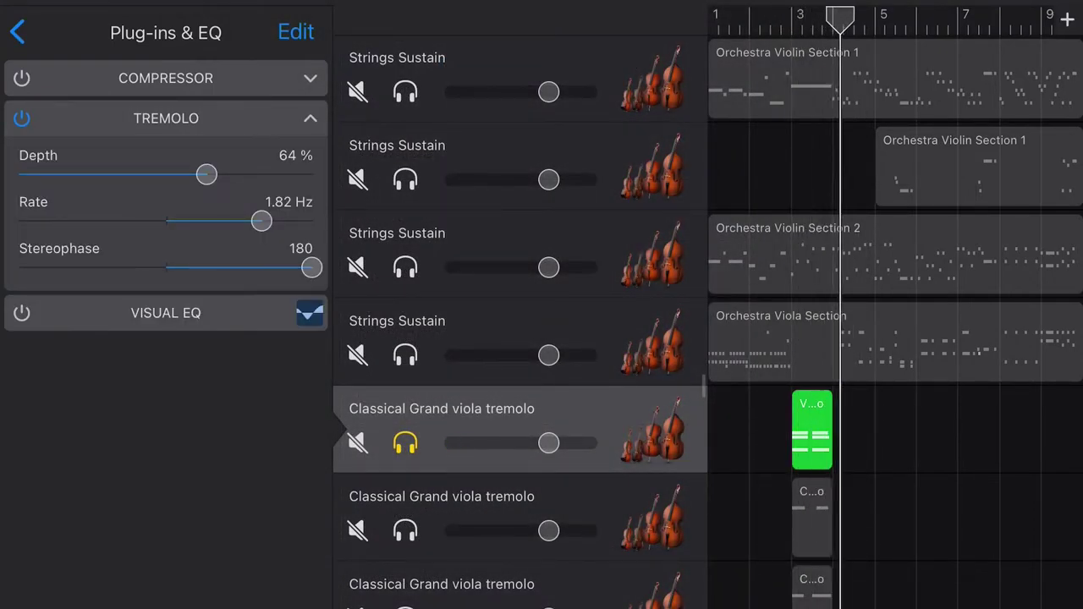
{"action": "left_click_drag", "start_coordinate": [262, 221], "coordinate": [102, 221]}
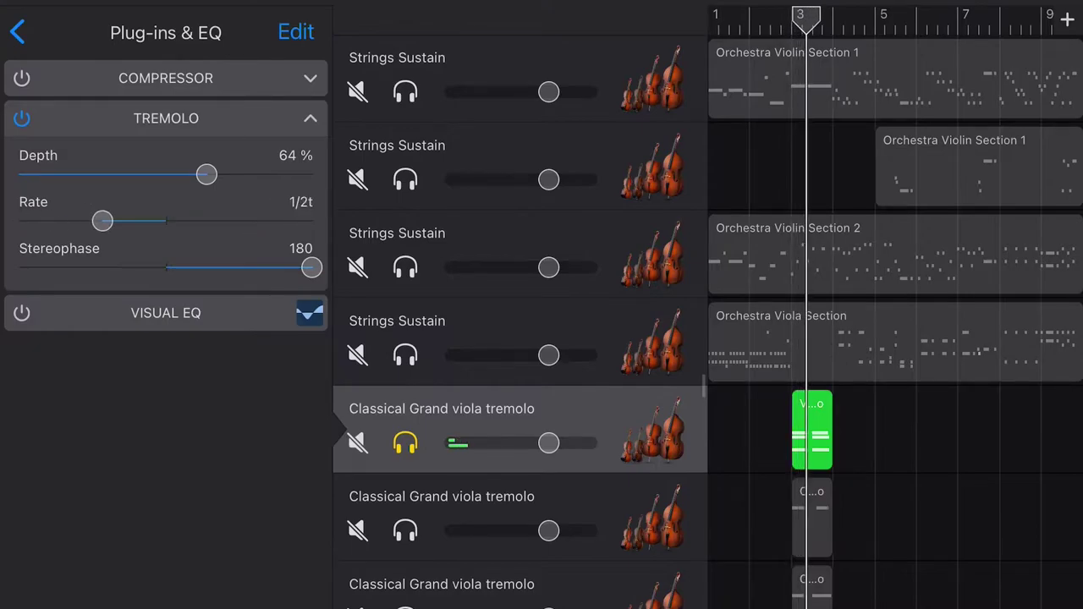
{"action": "left_click_drag", "start_coordinate": [103, 221], "coordinate": [56, 221]}
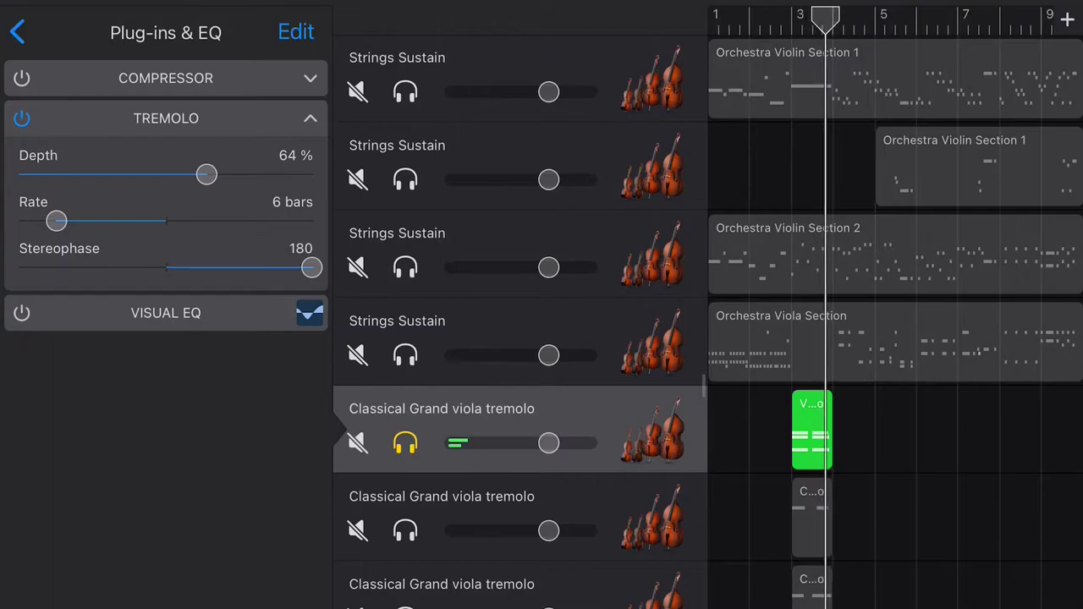
{"action": "left_click_drag", "start_coordinate": [56, 221], "coordinate": [79, 221]}
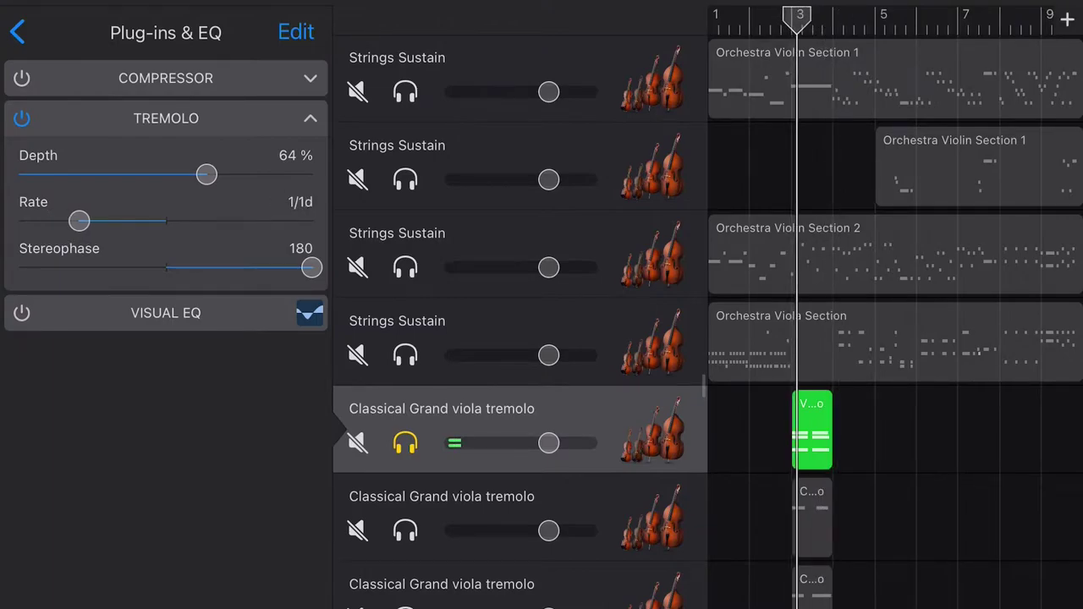
{"action": "left_click_drag", "start_coordinate": [79, 221], "coordinate": [103, 221]}
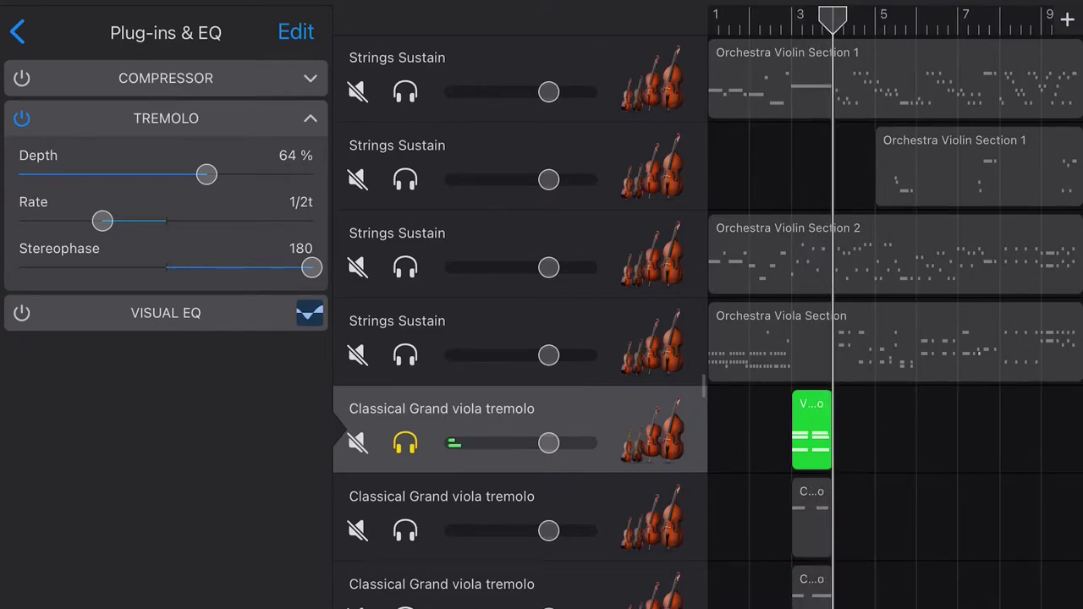
{"action": "left_click_drag", "start_coordinate": [311, 267], "coordinate": [84, 267]}
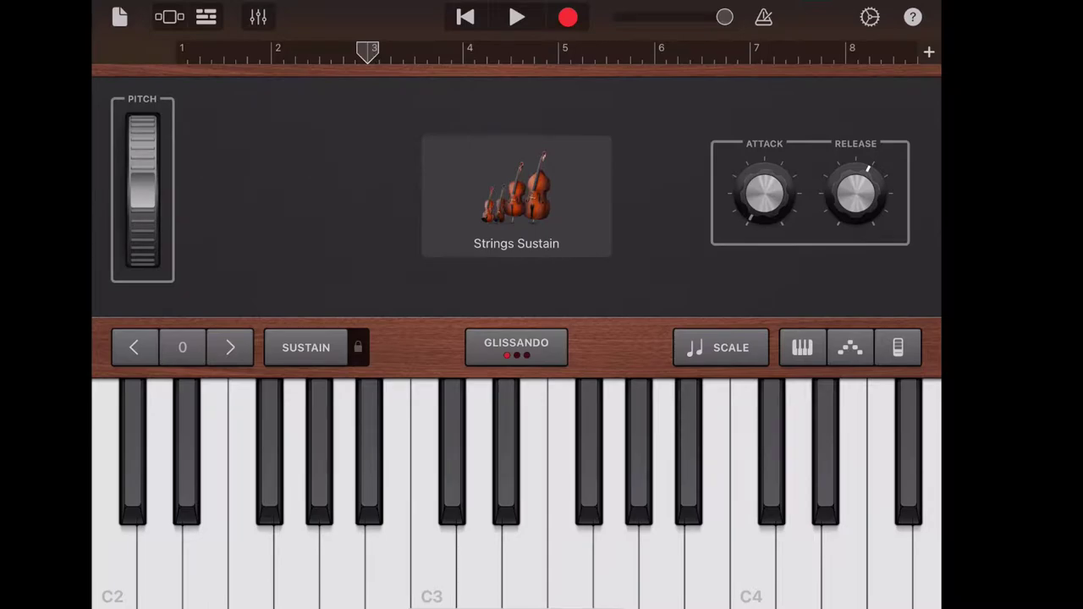
Step: Turn the arpeggiator on with As Played note order
{"action": "left_click", "coordinate": [851, 347]}
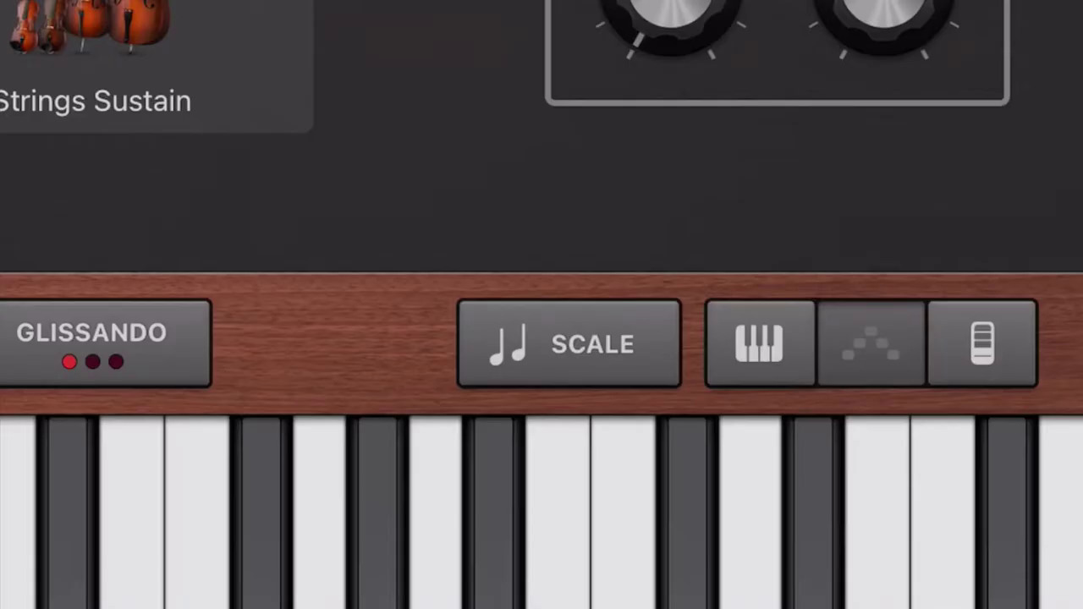
{"action": "left_click", "coordinate": [781, 330]}
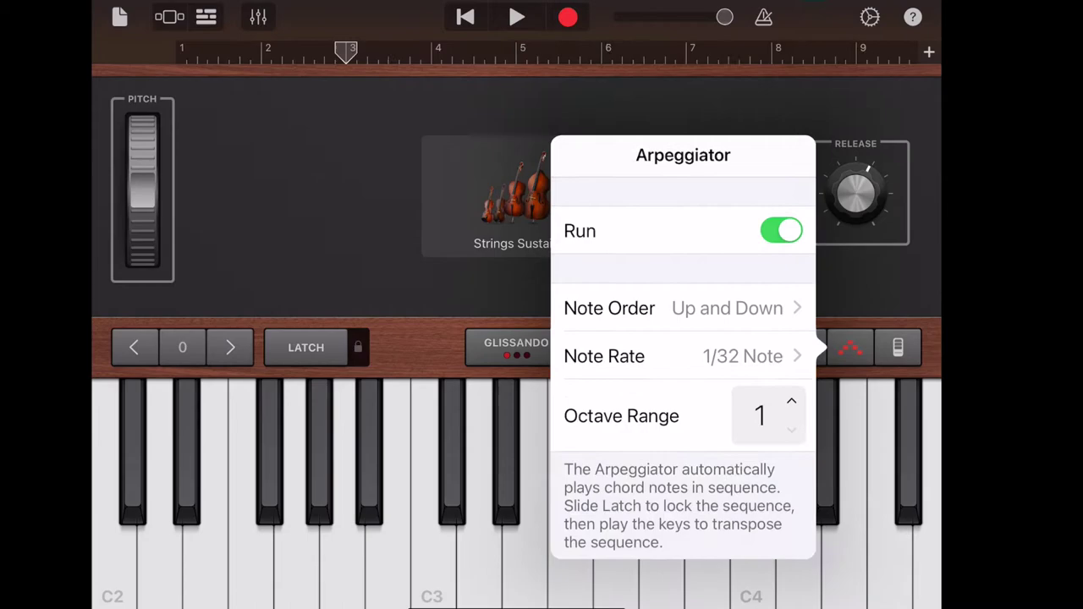
{"action": "left_click", "coordinate": [609, 308]}
{"action": "left_click", "coordinate": [603, 464]}
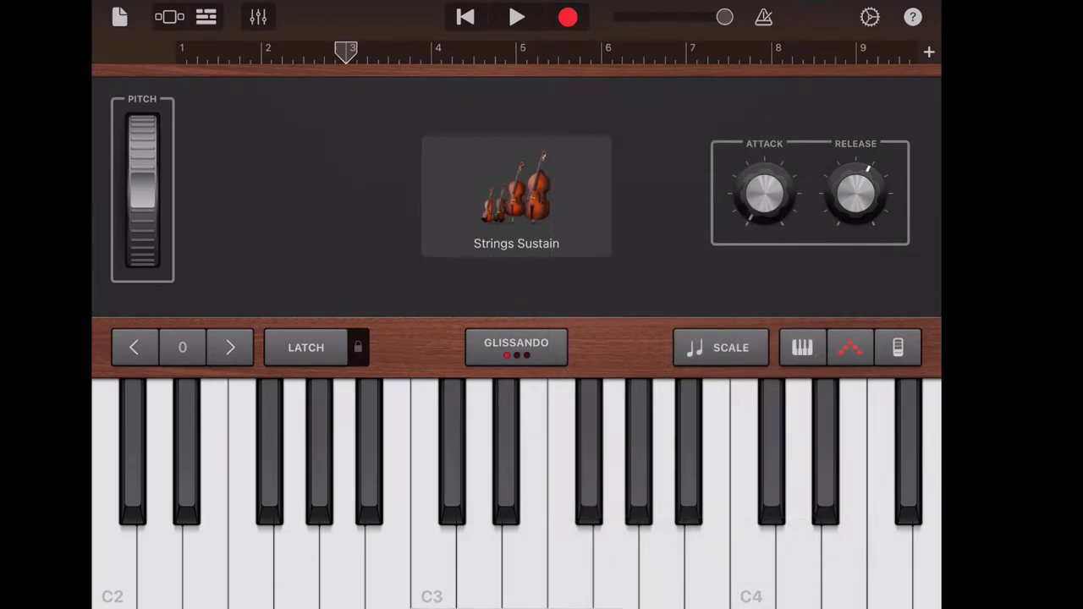
{"action": "left_click", "coordinate": [851, 347]}
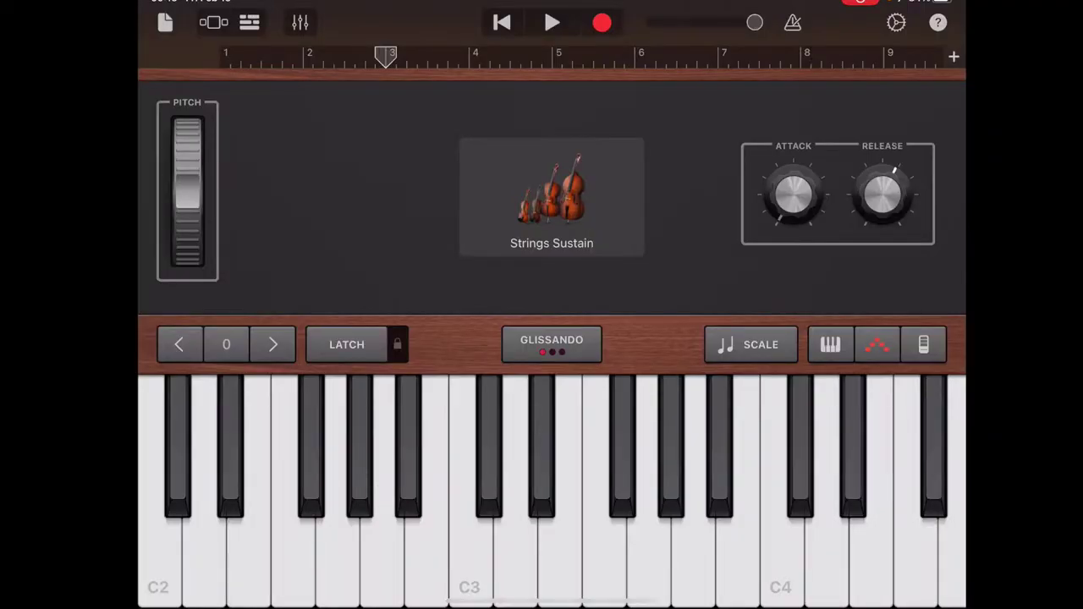
Step: Play D3 and G3 on the keyboard to audition the arpeggiated strings
{"action": "left_click", "coordinate": [516, 558]}
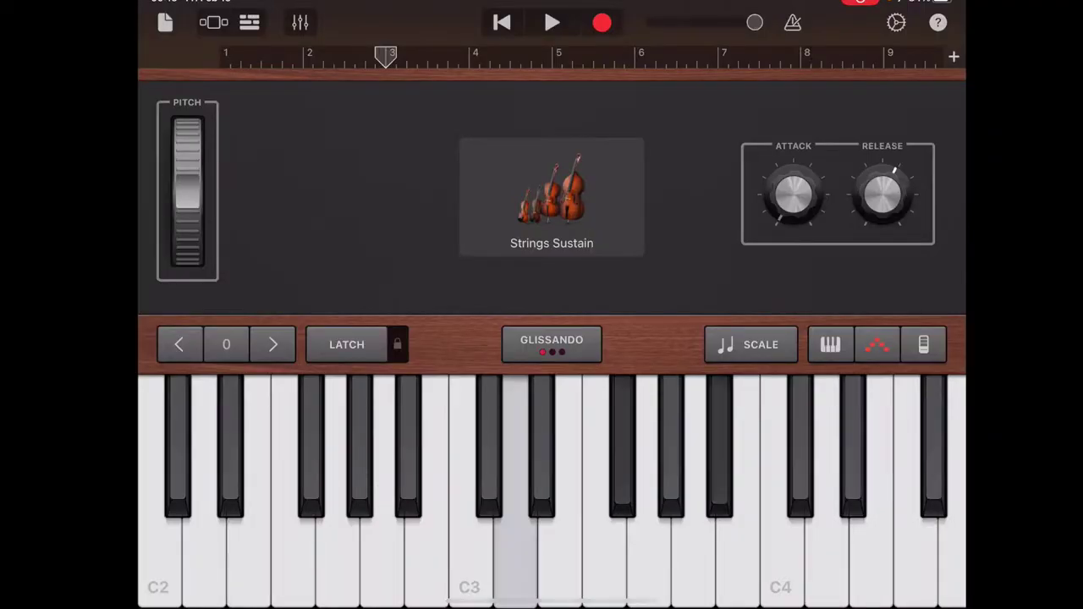
{"action": "left_click", "coordinate": [516, 558]}
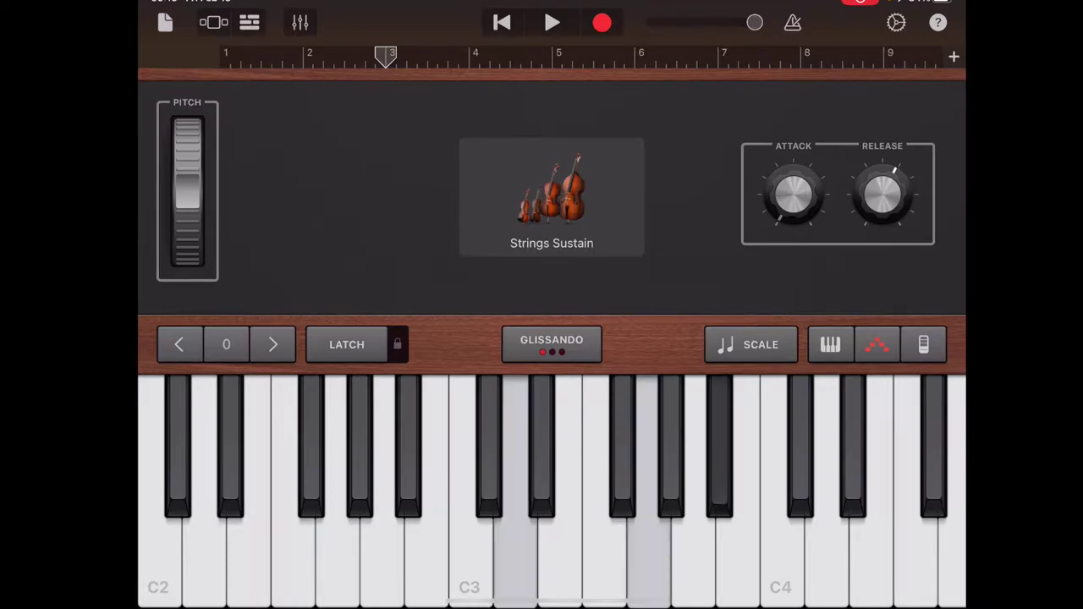
{"action": "left_click", "coordinate": [516, 558]}
{"action": "left_click", "coordinate": [516, 558]}
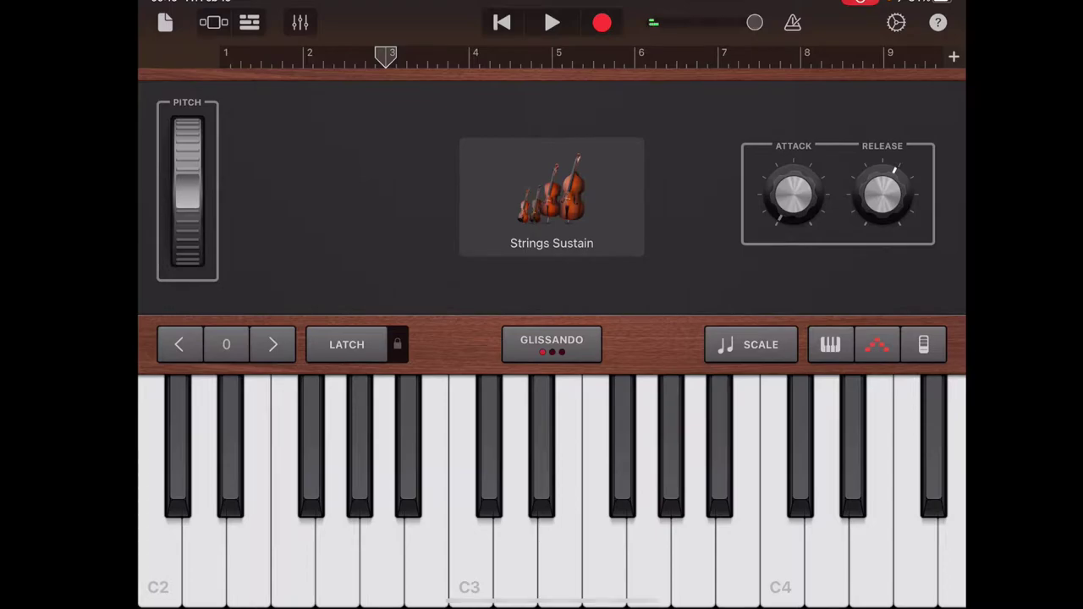
Step: Try a low D2+F2 chord and a higher D3+G3 chord on the keys
{"action": "left_click", "coordinate": [204, 558]}
{"action": "left_click", "coordinate": [338, 559]}
{"action": "left_click", "coordinate": [204, 558]}
{"action": "left_click", "coordinate": [337, 559]}
{"action": "left_click", "coordinate": [204, 559]}
{"action": "left_click", "coordinate": [338, 559]}
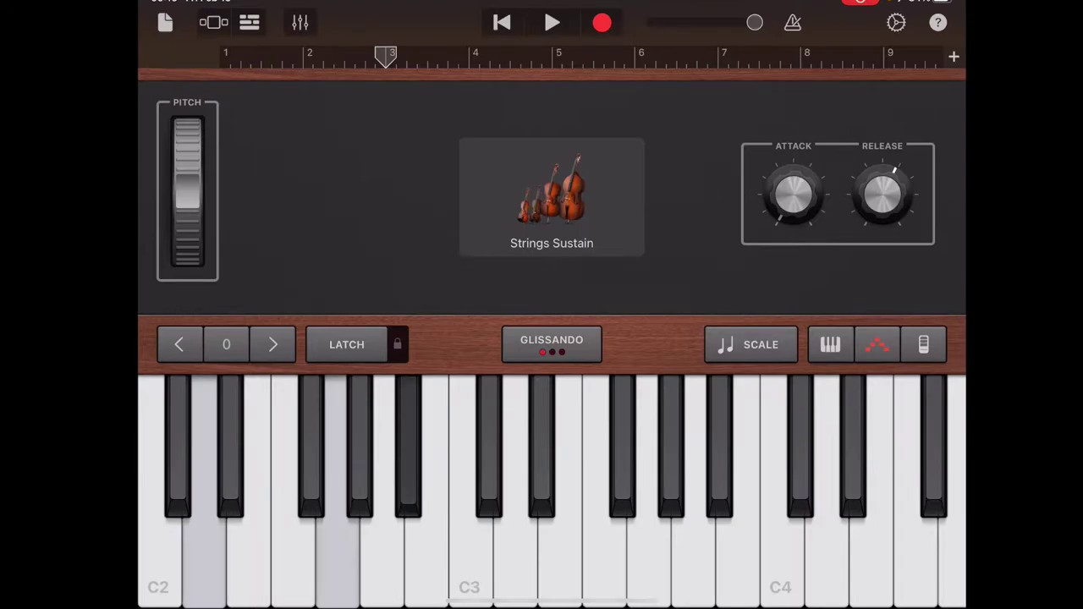
{"action": "left_click", "coordinate": [204, 559]}
{"action": "left_click", "coordinate": [337, 559]}
{"action": "left_click", "coordinate": [515, 558]}
{"action": "left_click", "coordinate": [649, 558]}
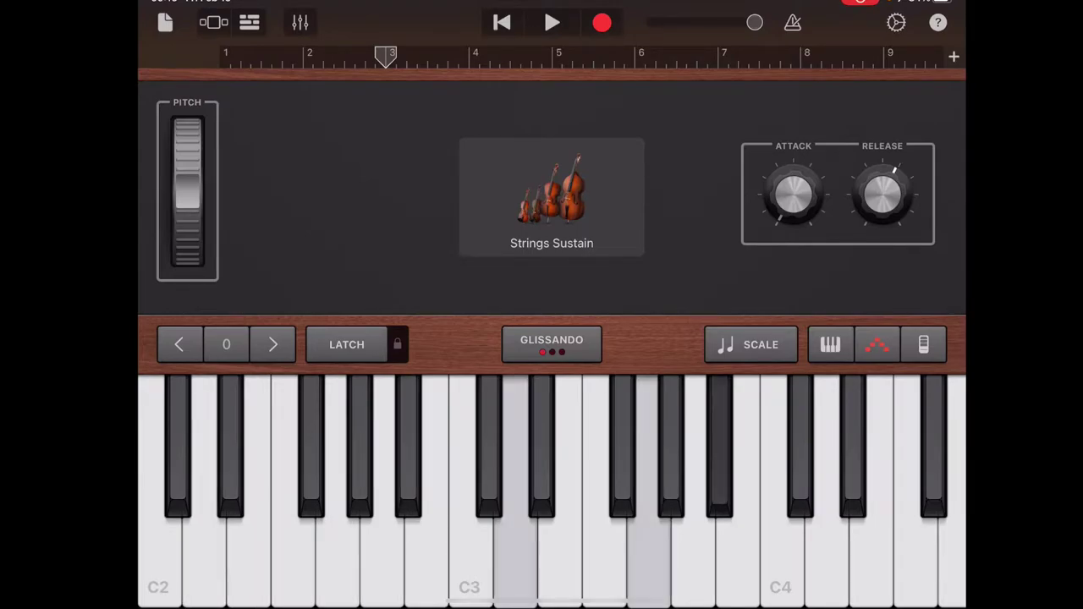
{"action": "left_click", "coordinate": [516, 559]}
{"action": "left_click", "coordinate": [650, 559]}
Step: Record a D3+G3 chord part starting at bar 3
{"action": "left_click", "coordinate": [601, 23]}
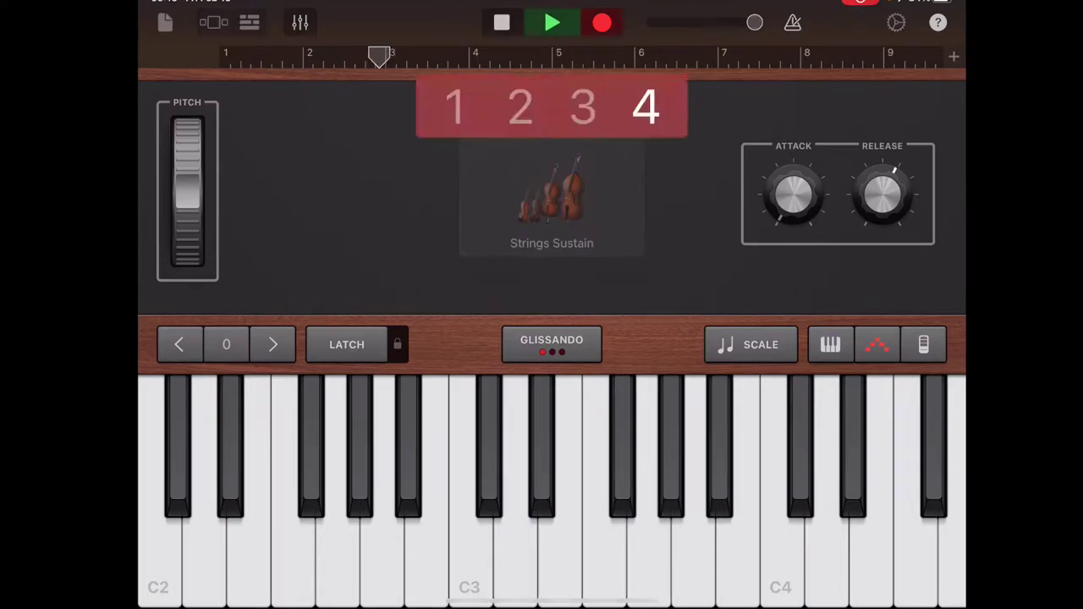
{"action": "left_click", "coordinate": [515, 558]}
{"action": "left_click", "coordinate": [650, 558]}
{"action": "left_click", "coordinate": [516, 559]}
{"action": "left_click", "coordinate": [650, 558]}
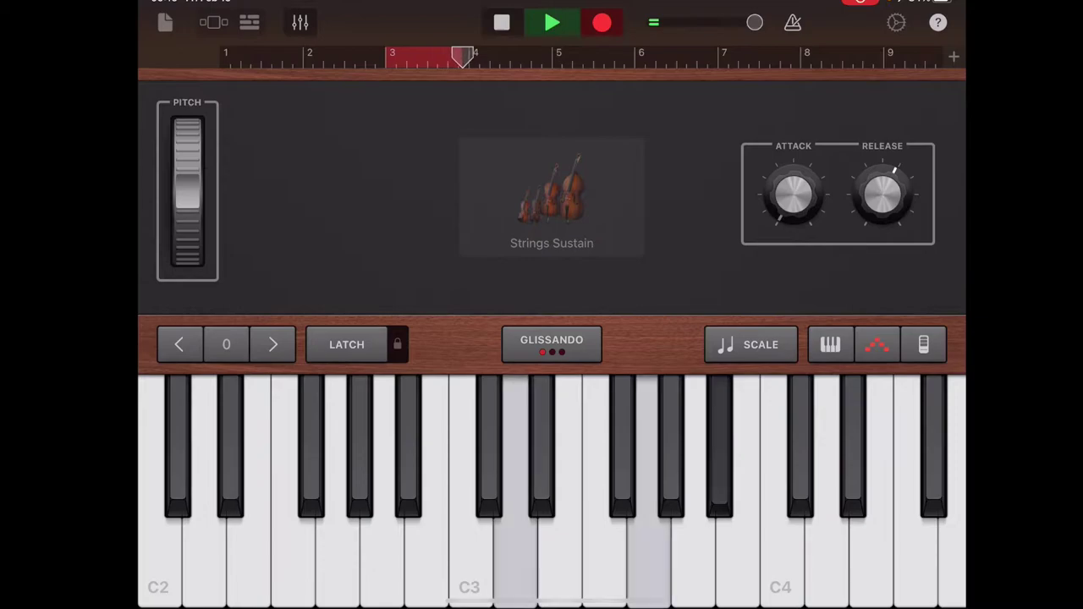
{"action": "left_click", "coordinate": [515, 559]}
{"action": "left_click", "coordinate": [650, 558]}
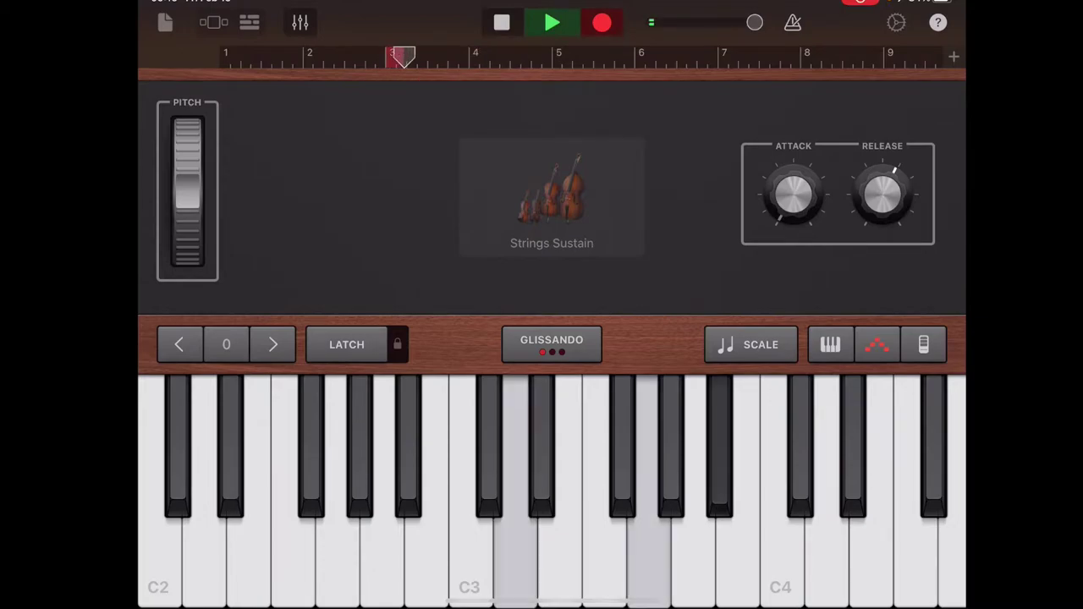
{"action": "left_click", "coordinate": [516, 558]}
{"action": "left_click", "coordinate": [649, 559]}
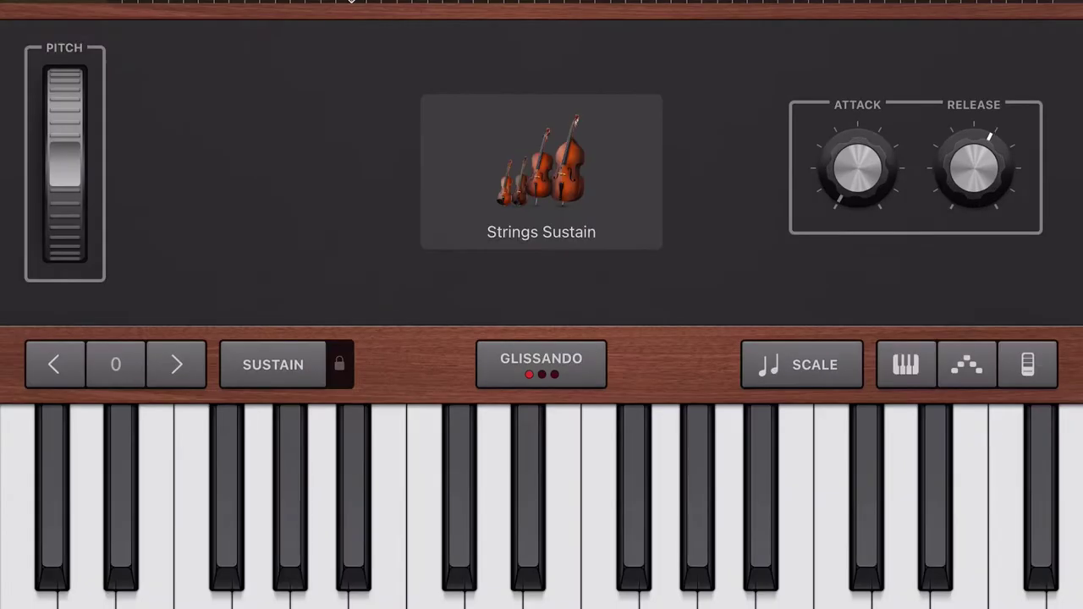
Step: Set the arpeggiator note rate to 1/32 note for a fast tremolo
{"action": "left_click", "coordinate": [878, 345]}
{"action": "left_click", "coordinate": [810, 328]}
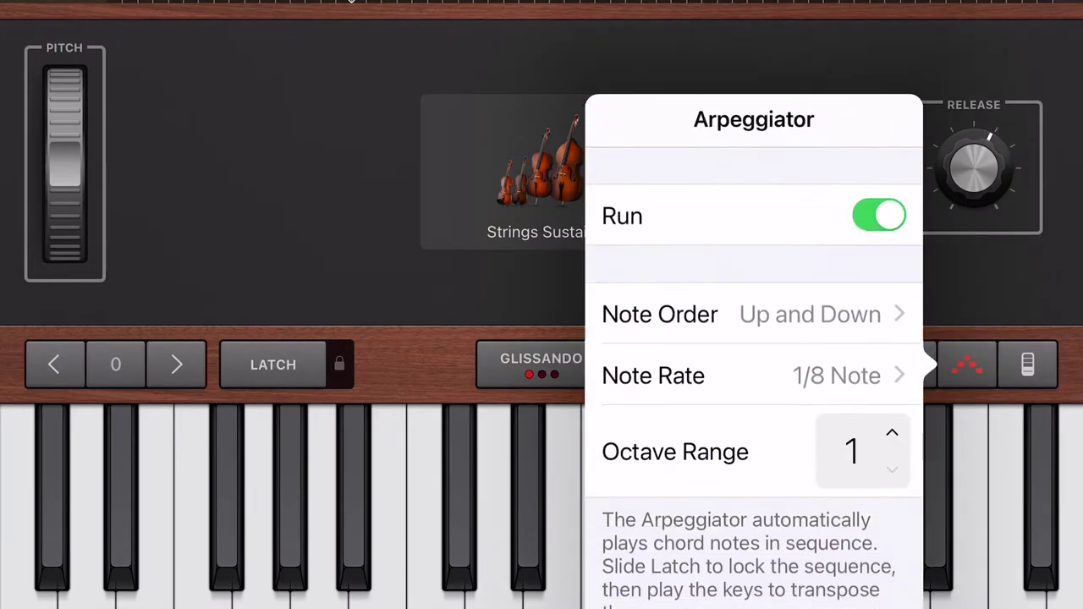
{"action": "left_click", "coordinate": [654, 376]}
{"action": "scroll", "coordinate": [754, 381], "scroll_direction": "down", "scroll_amount": 3}
{"action": "left_click", "coordinate": [652, 261]}
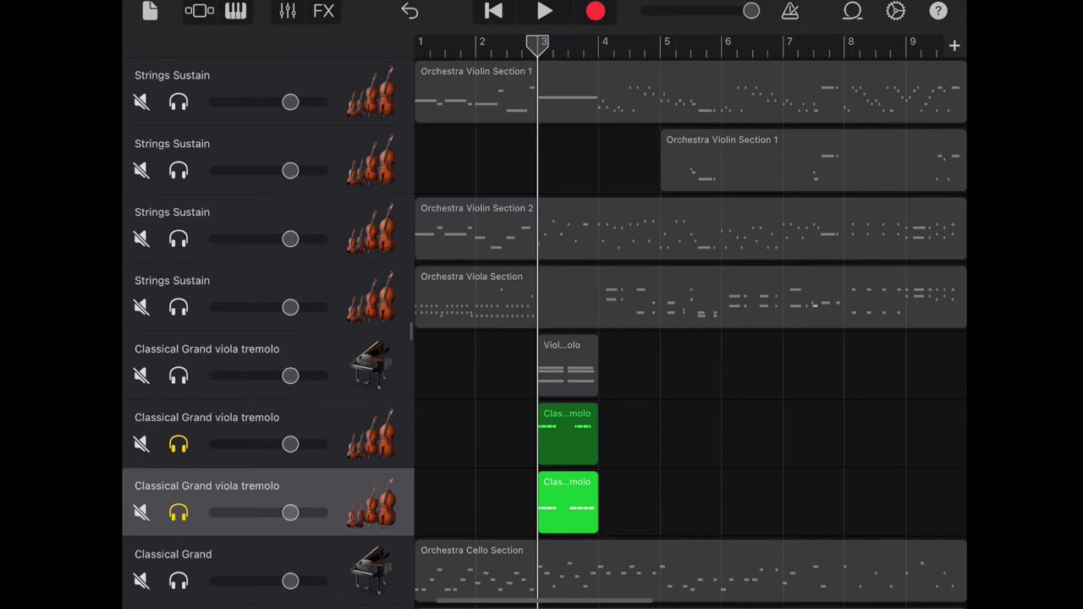
Step: Duplicate the viola tremolo track and record a held G3 on the copy at bar 3
{"action": "left_click", "coordinate": [567, 470]}
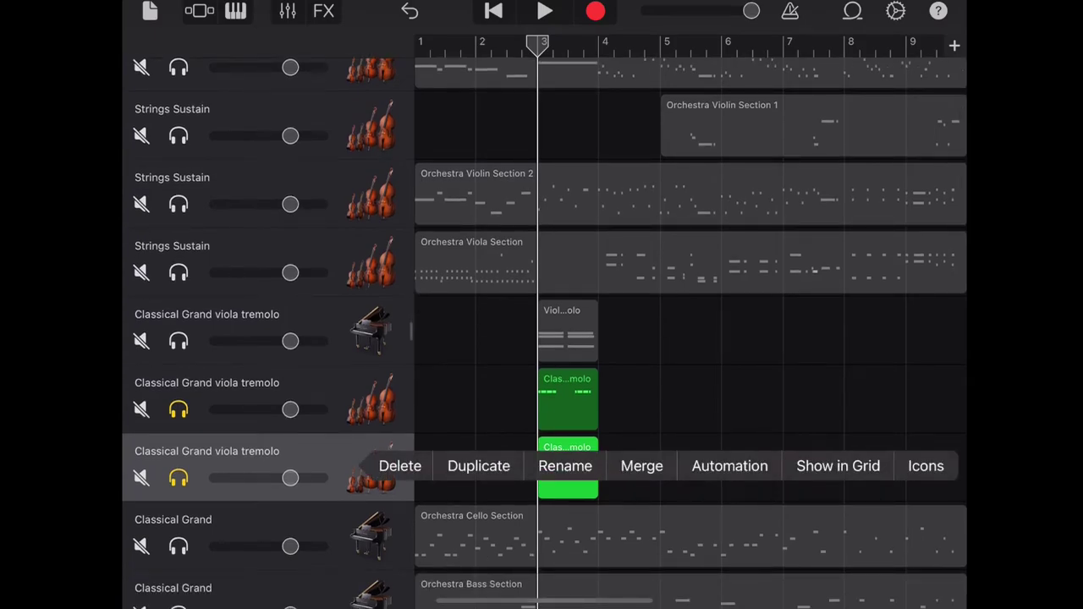
{"action": "left_click", "coordinate": [478, 466]}
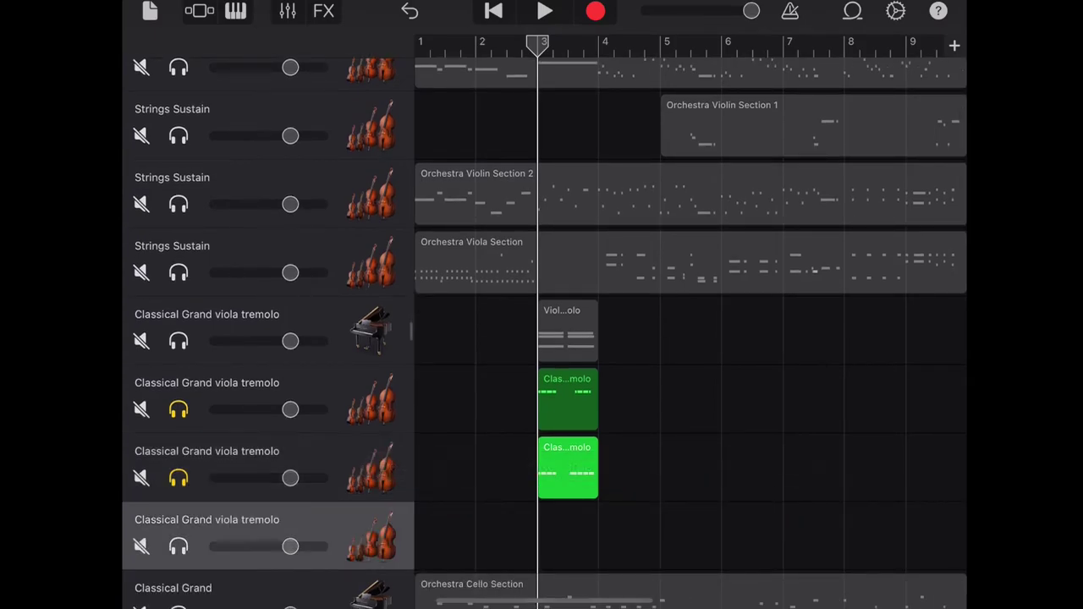
{"action": "left_click", "coordinate": [235, 10]}
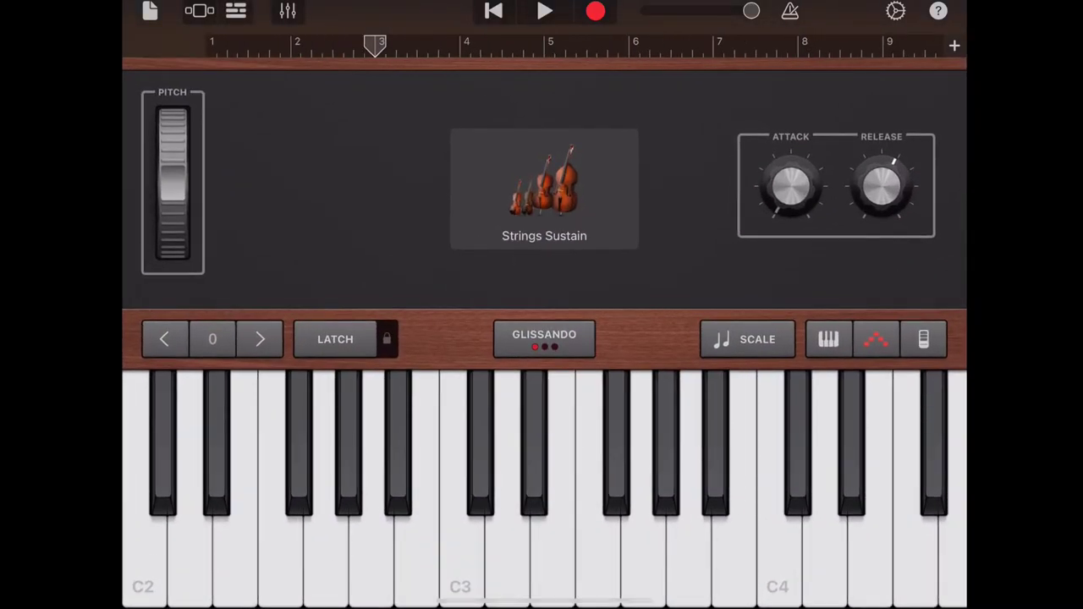
{"action": "left_click", "coordinate": [595, 10]}
{"action": "left_click", "coordinate": [643, 550]}
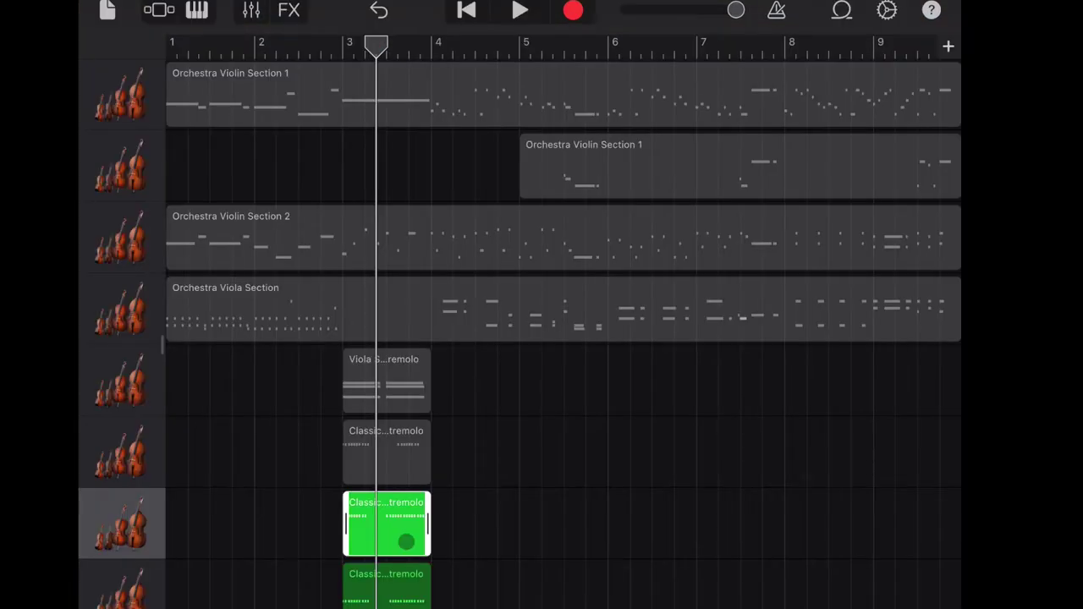
Step: Open the new region in the piano roll and paste the first group's last note at the playhead
{"action": "left_click", "coordinate": [406, 542]}
{"action": "left_click", "coordinate": [460, 462]}
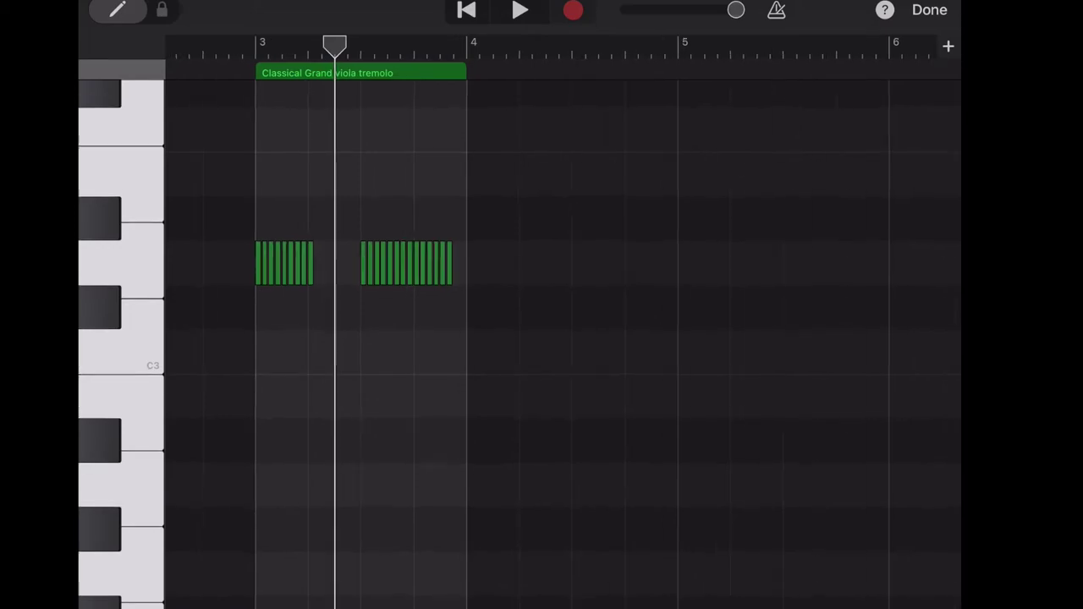
{"action": "left_click", "coordinate": [396, 306]}
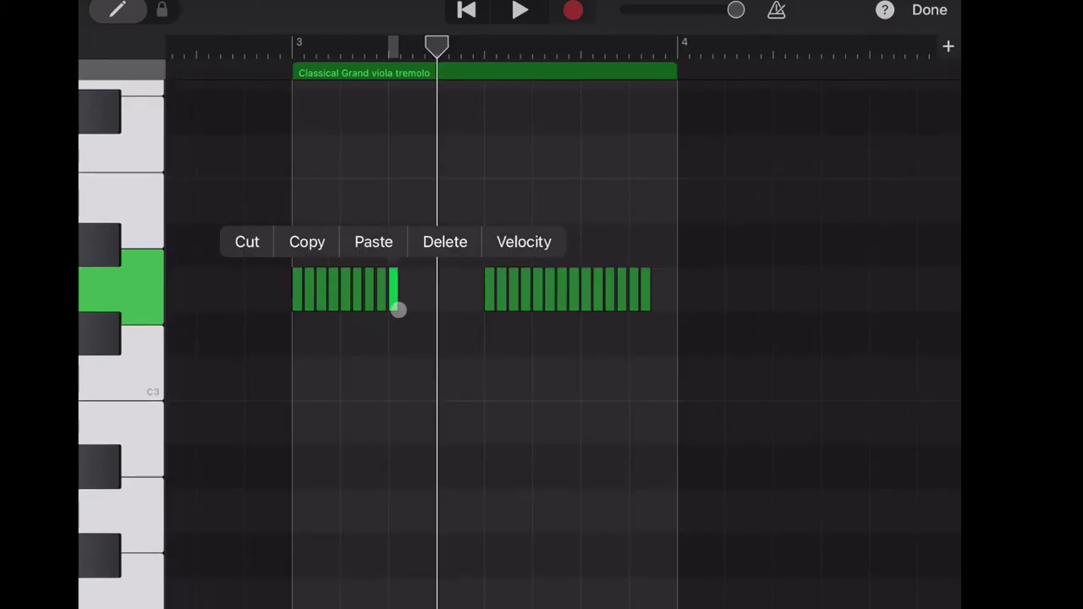
{"action": "left_click_drag", "start_coordinate": [419, 331], "coordinate": [584, 355]}
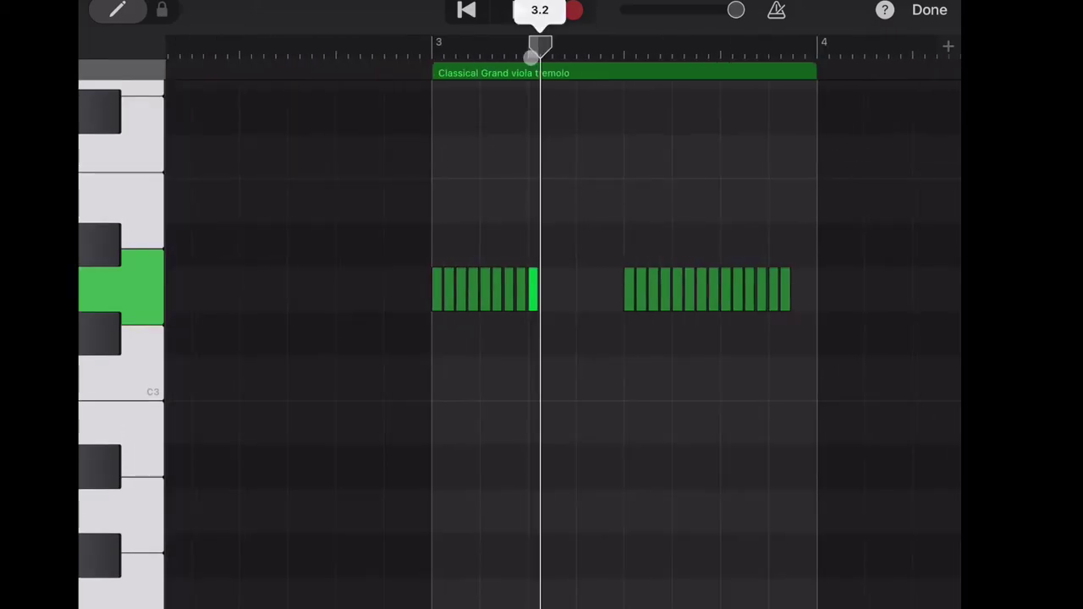
{"action": "left_click", "coordinate": [568, 300]}
{"action": "left_click", "coordinate": [538, 242]}
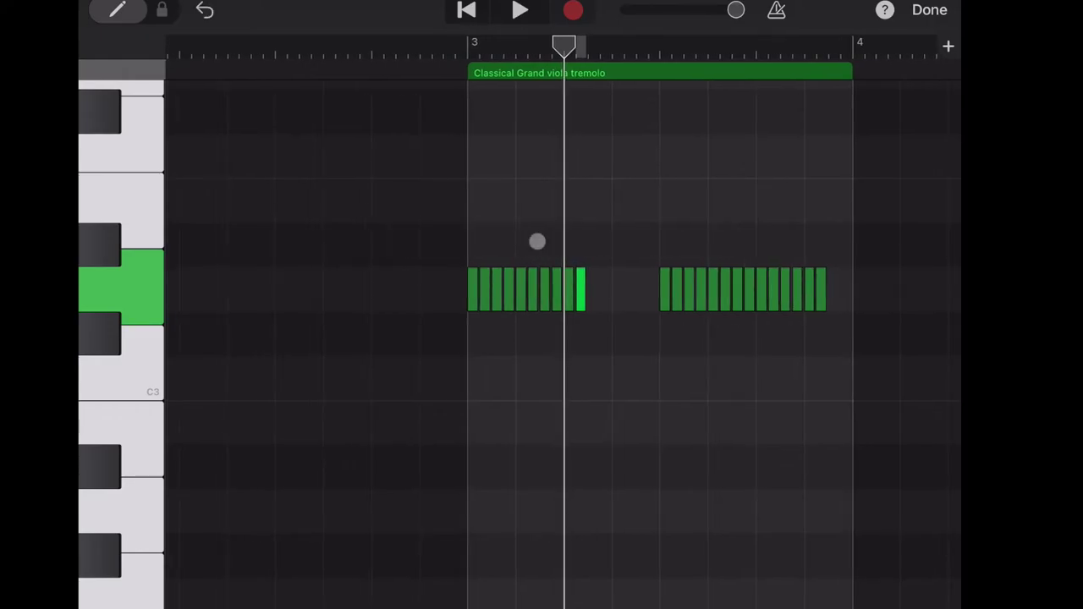
{"action": "left_click", "coordinate": [597, 308]}
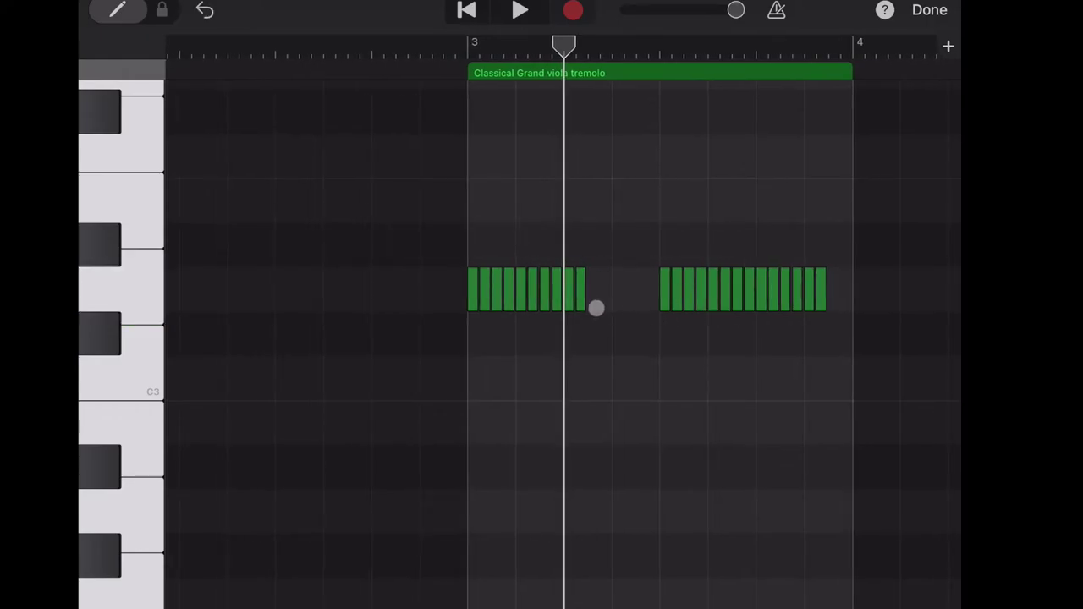
Step: Add a short note after the first note group, adjust it, and leave the editor
{"action": "left_click_drag", "start_coordinate": [520, 608], "coordinate": [521, 568]}
{"action": "left_click", "coordinate": [593, 290]}
{"action": "mouse_move", "coordinate": [566, 47]}
{"action": "left_mouse_down"}
{"action": "mouse_move", "coordinate": [587, 42]}
{"action": "mouse_move", "coordinate": [532, 51]}
{"action": "left_mouse_up"}
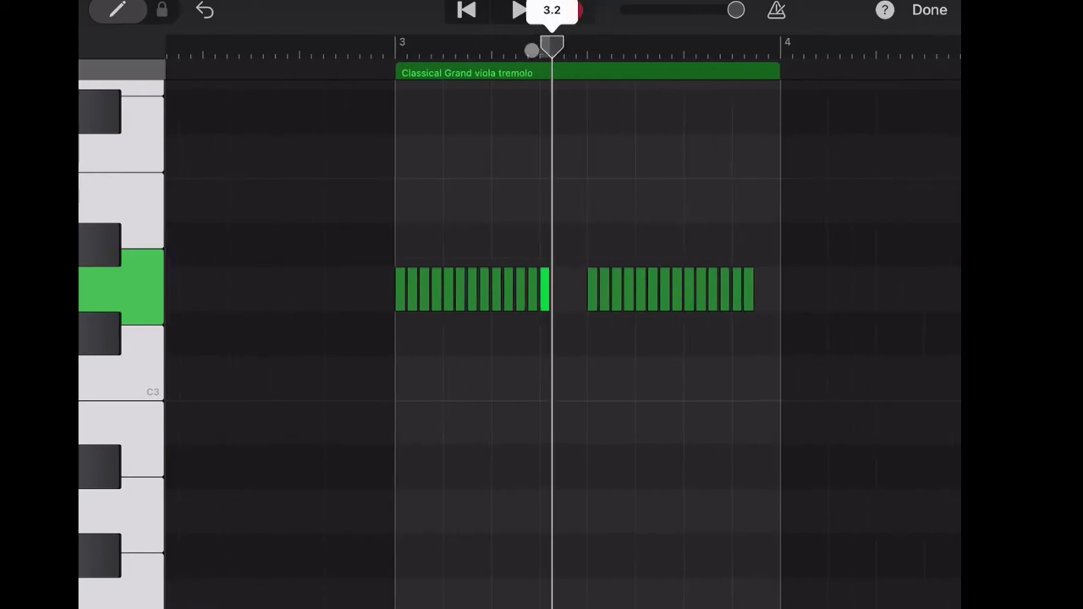
{"action": "left_click_drag", "start_coordinate": [566, 305], "coordinate": [566, 145]}
{"action": "left_click", "coordinate": [570, 145]}
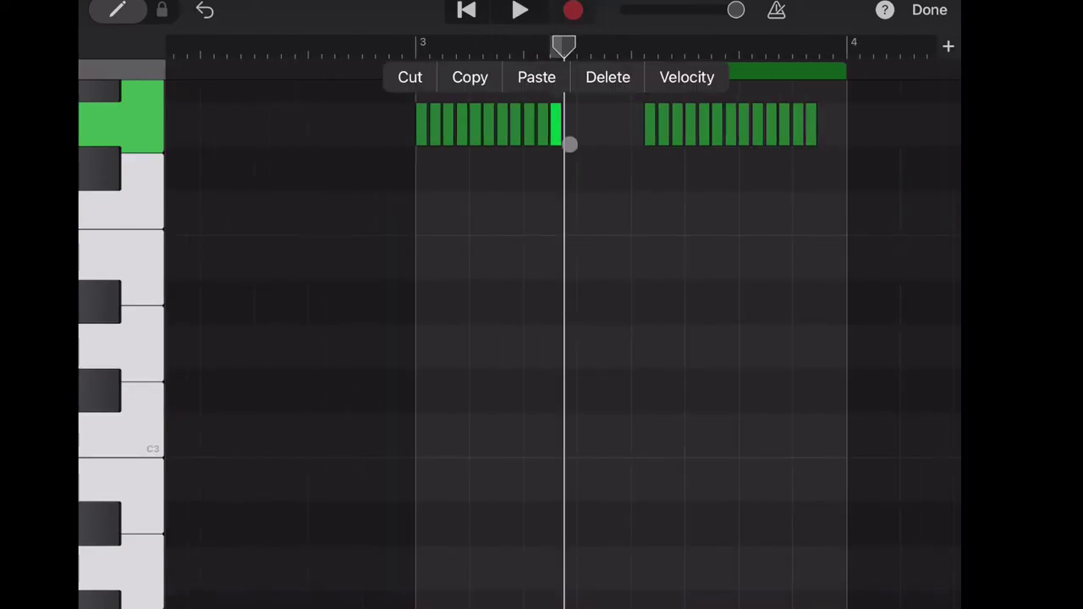
{"action": "left_click", "coordinate": [585, 68]}
{"action": "left_click_drag", "start_coordinate": [609, 41], "coordinate": [631, 133]}
{"action": "left_click", "coordinate": [566, 140]}
{"action": "left_click", "coordinate": [537, 70]}
{"action": "mouse_move", "coordinate": [563, 44]}
{"action": "left_mouse_down"}
{"action": "mouse_move", "coordinate": [549, 44]}
{"action": "mouse_move", "coordinate": [527, 125]}
{"action": "mouse_move", "coordinate": [571, 140]}
{"action": "left_mouse_up"}
{"action": "left_click", "coordinate": [571, 140]}
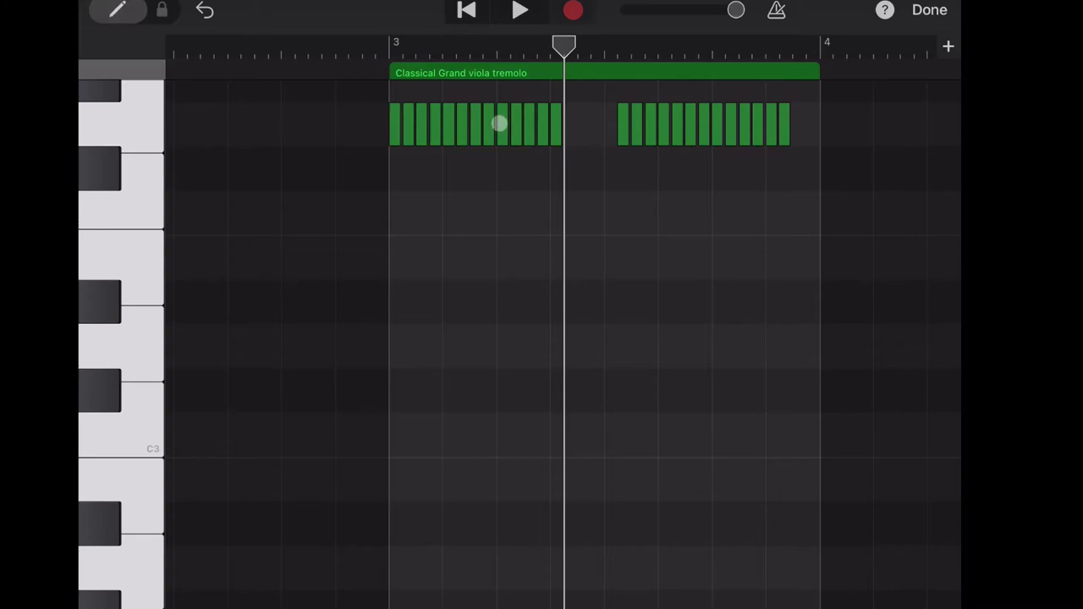
{"action": "left_click", "coordinate": [572, 141]}
{"action": "left_click_drag", "start_coordinate": [728, 127], "coordinate": [748, 340]}
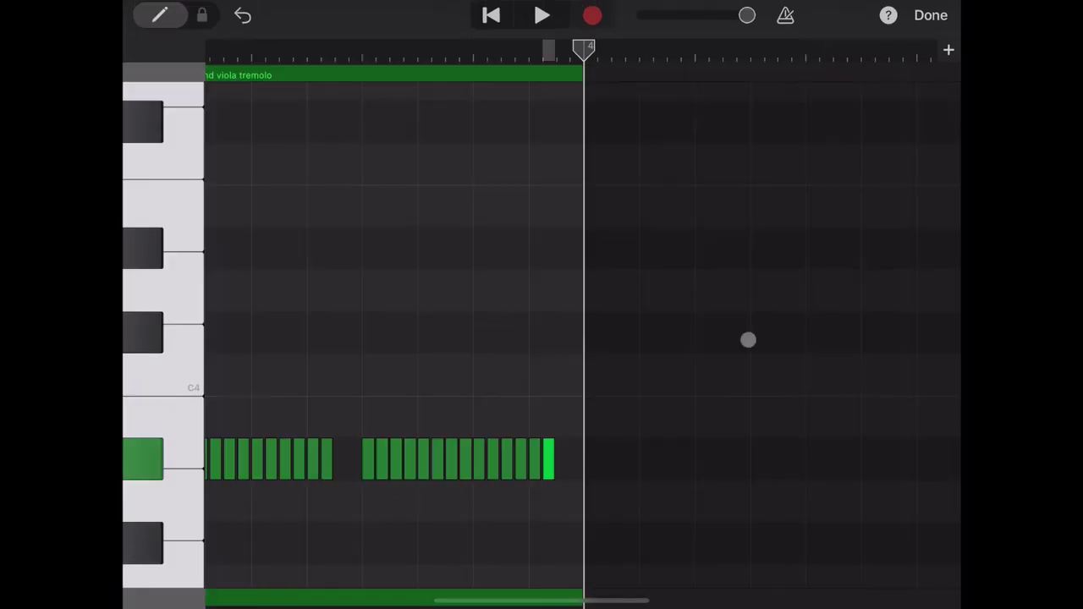
{"action": "left_click", "coordinate": [931, 15]}
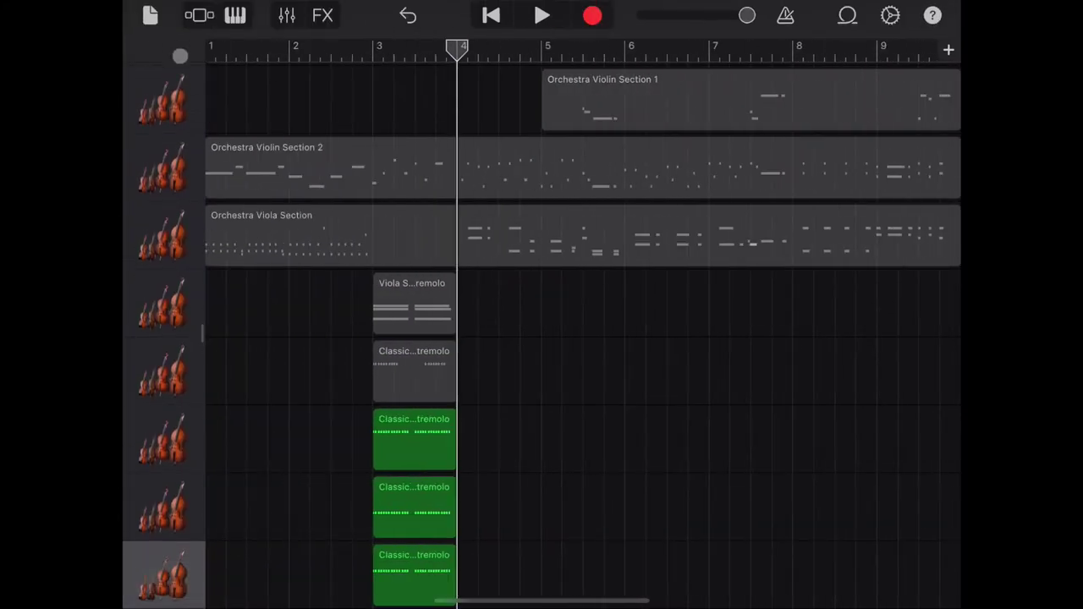
Step: Move the playhead back to bar 3 and play the viola tremolo tracks
{"action": "left_click_drag", "start_coordinate": [457, 49], "coordinate": [380, 49]}
{"action": "left_click", "coordinate": [542, 16]}
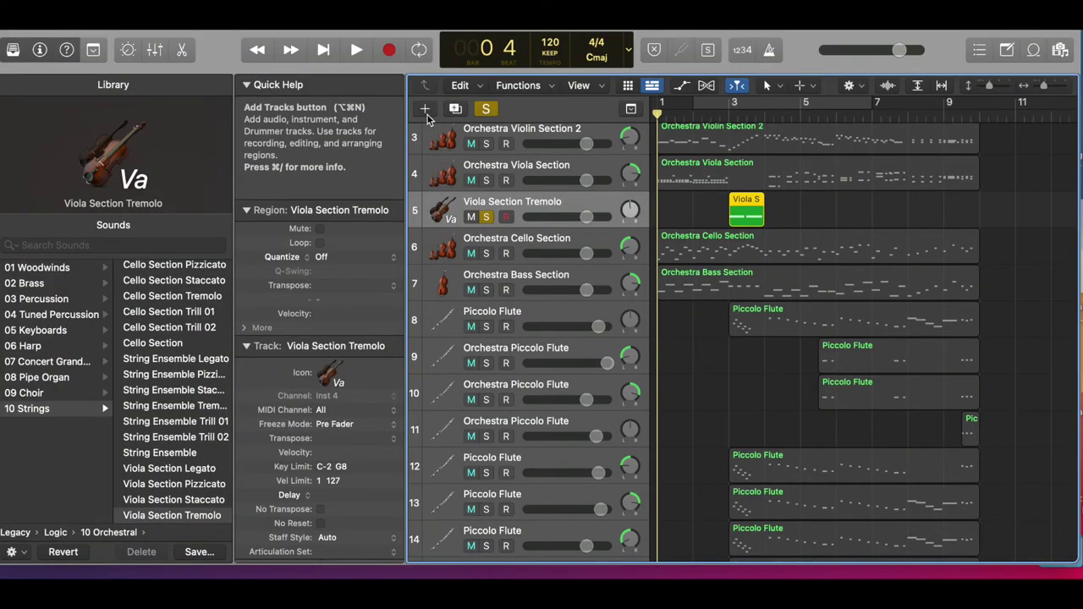
Step: Add a software instrument track with the Viola Section Tremolo patch, then stop playback
{"action": "left_click", "coordinate": [425, 110]}
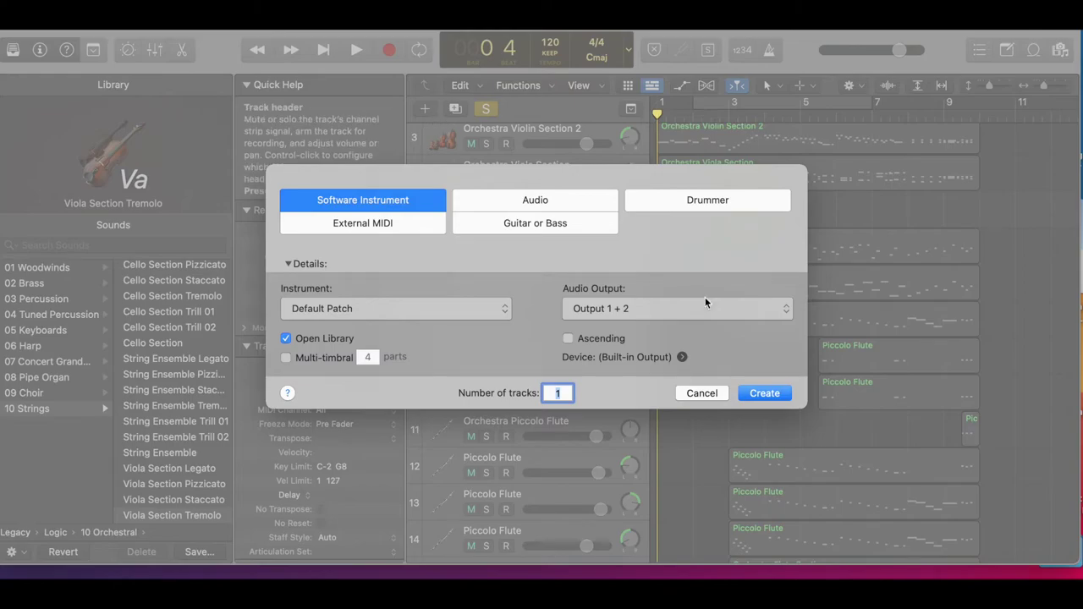
{"action": "left_click", "coordinate": [751, 397]}
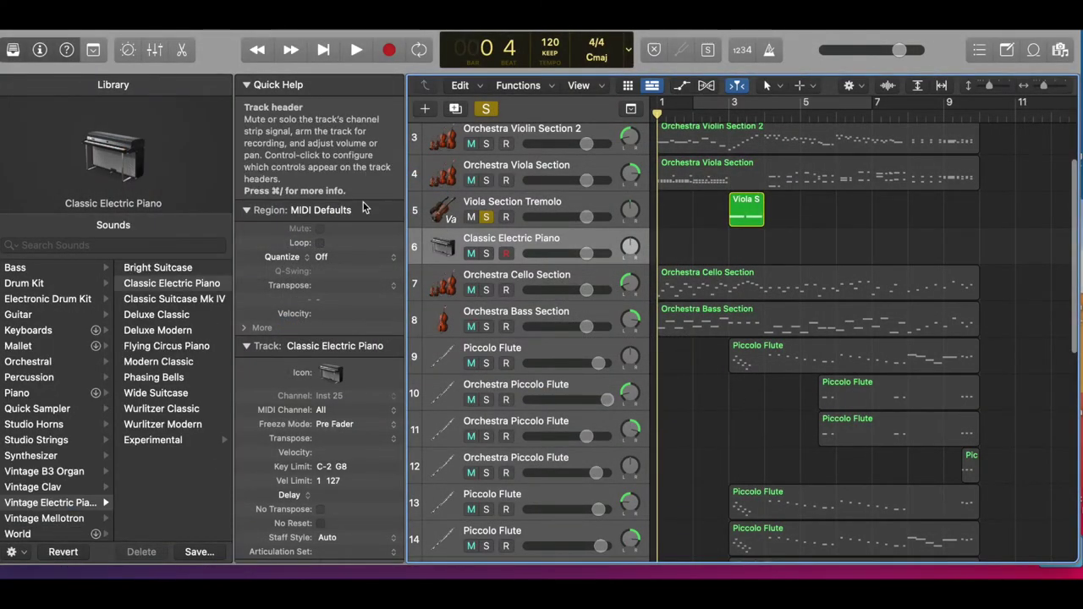
{"action": "left_click", "coordinate": [157, 245]}
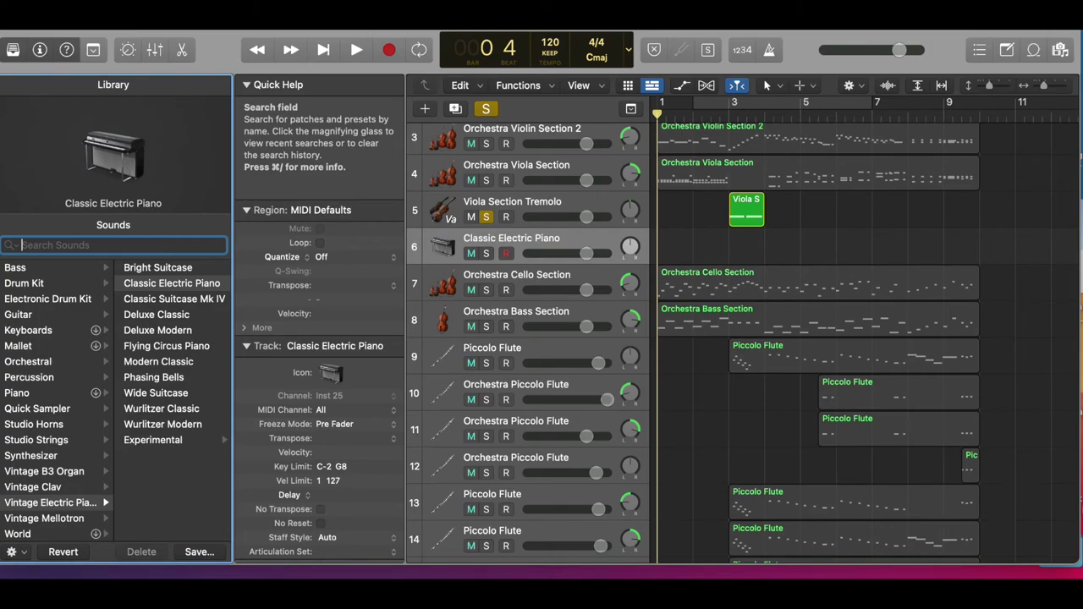
{"action": "type", "text": "v"}
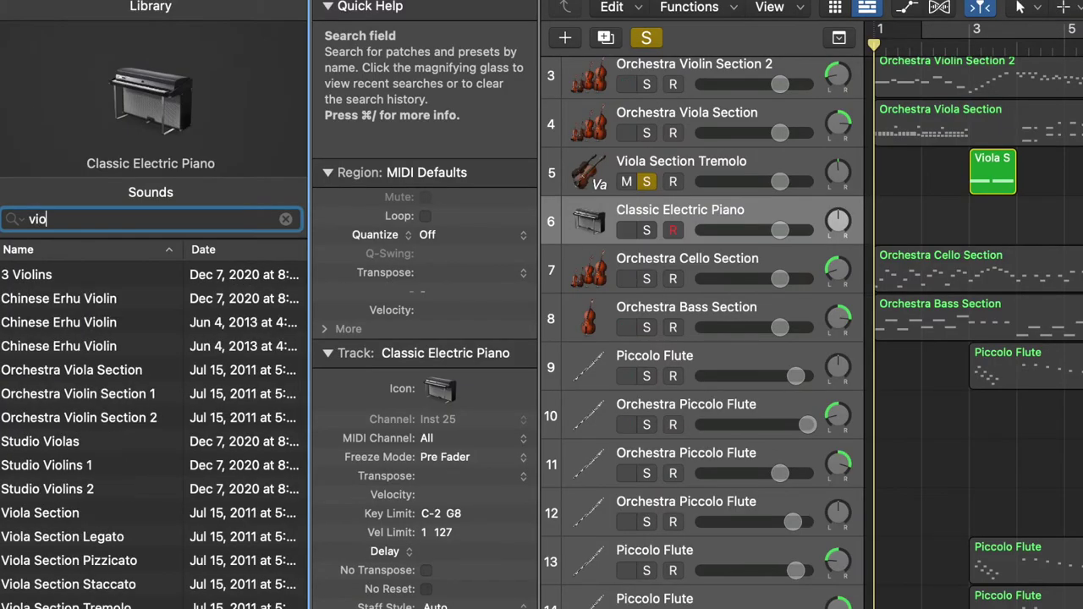
{"action": "type", "text": "la"}
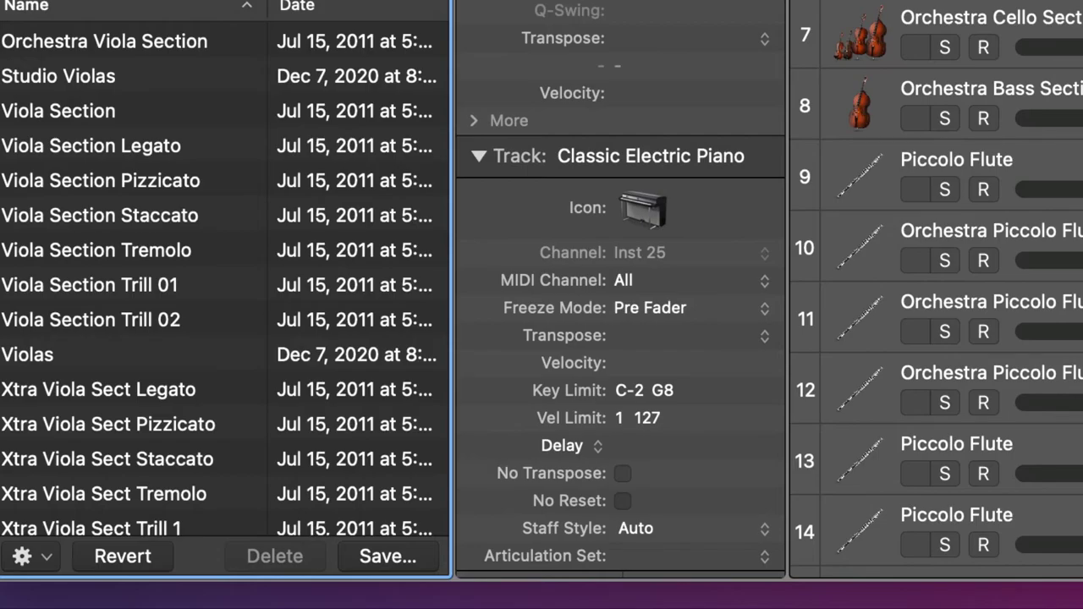
{"action": "left_click", "coordinate": [82, 396]}
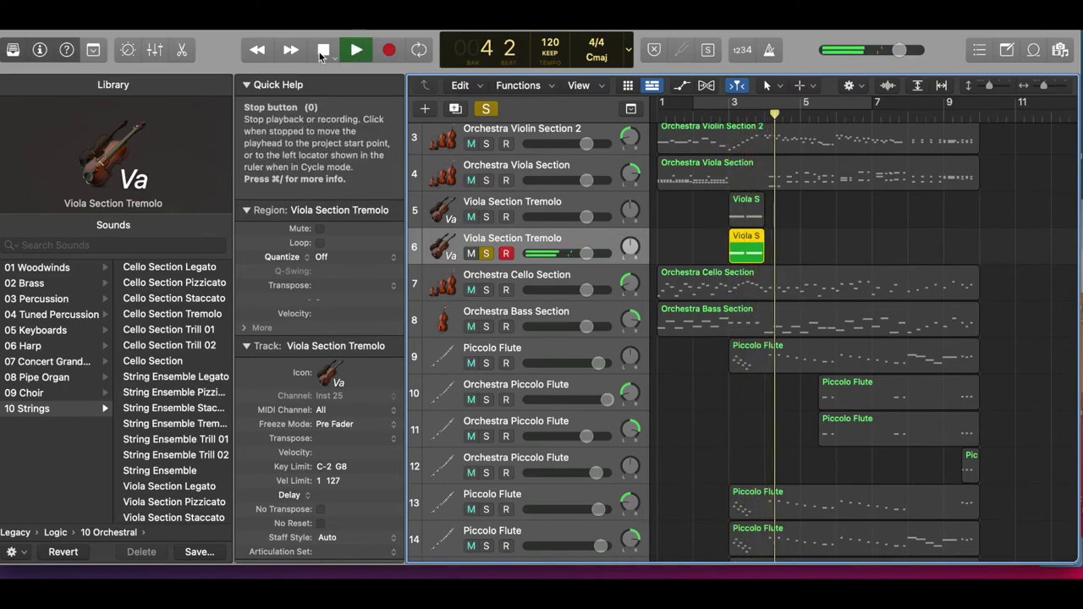
{"action": "left_click", "coordinate": [325, 51]}
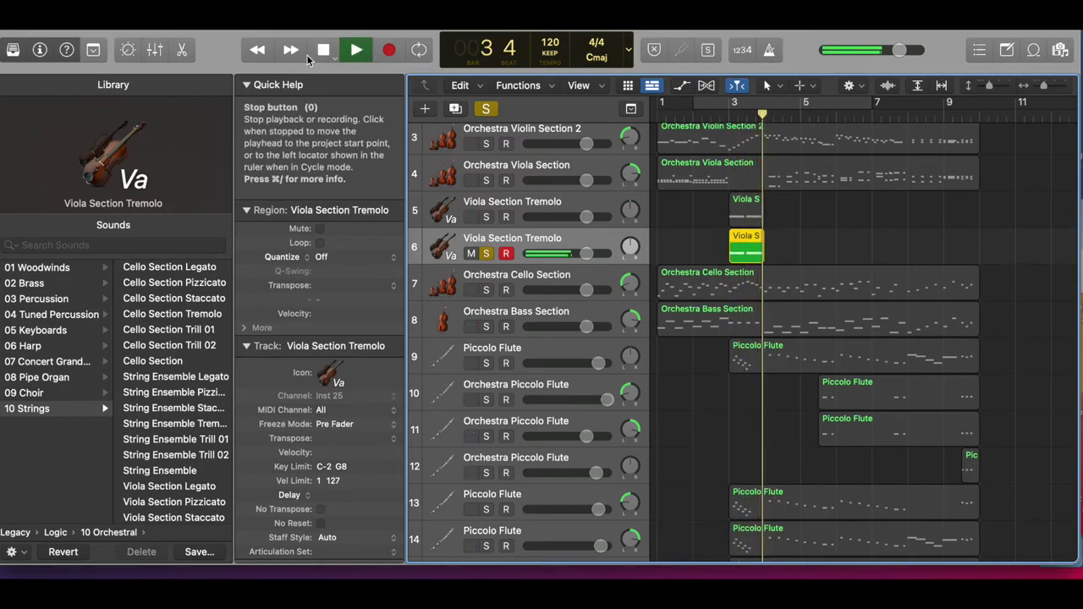
{"action": "left_click", "coordinate": [322, 51]}
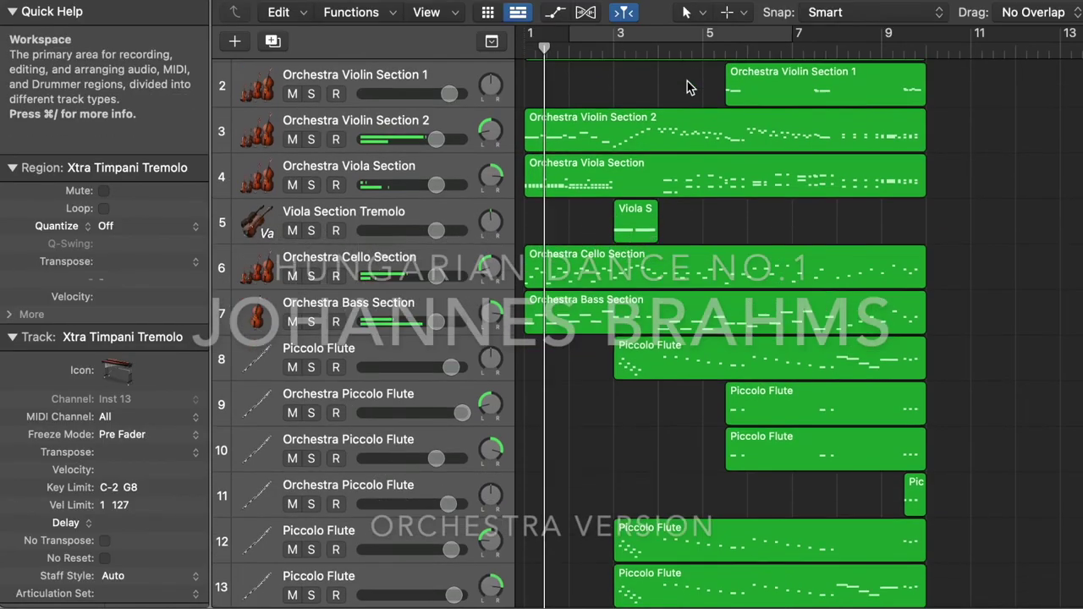
{"action": "scroll", "coordinate": [687, 84], "scroll_direction": "down", "scroll_amount": 3}
Step: Scroll the tracks down to show the bass and woodwind tracks during playback
{"action": "scroll", "coordinate": [687, 85], "scroll_direction": "down", "scroll_amount": 3}
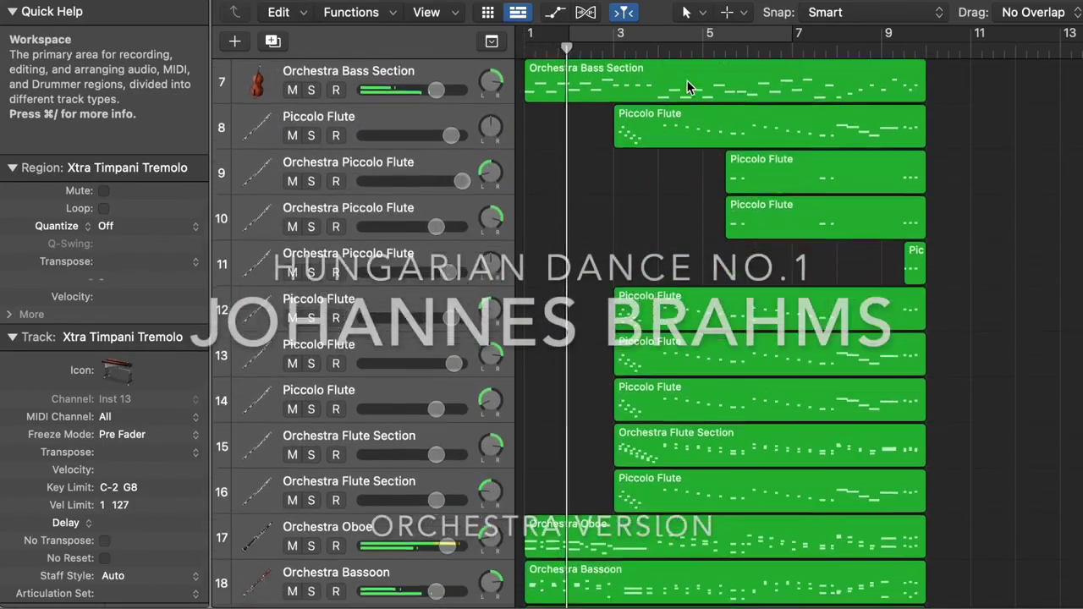